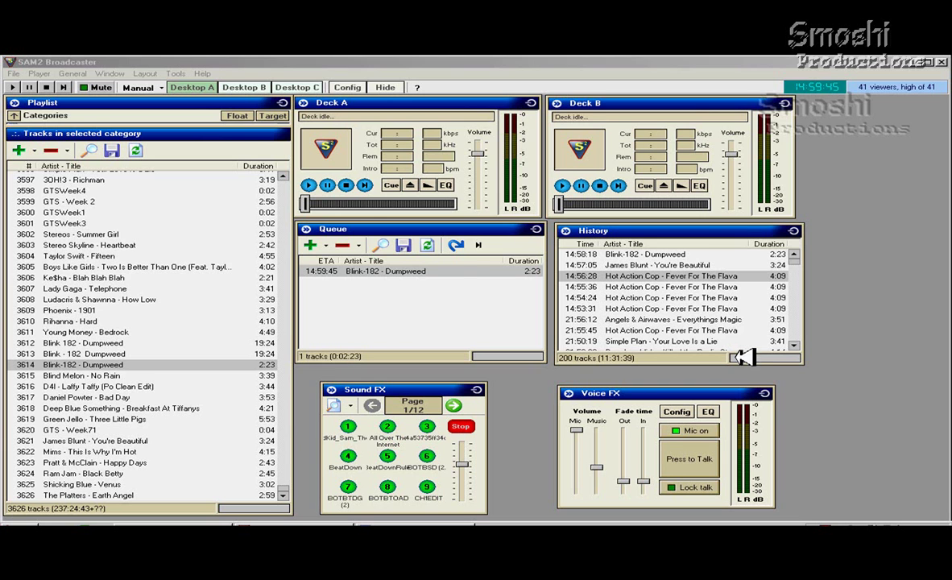
Step: Play the queued Dumpweed on Deck A, restart it, skip to its end, then select playlist row 3614
{"action": "left_click", "coordinate": [438, 274]}
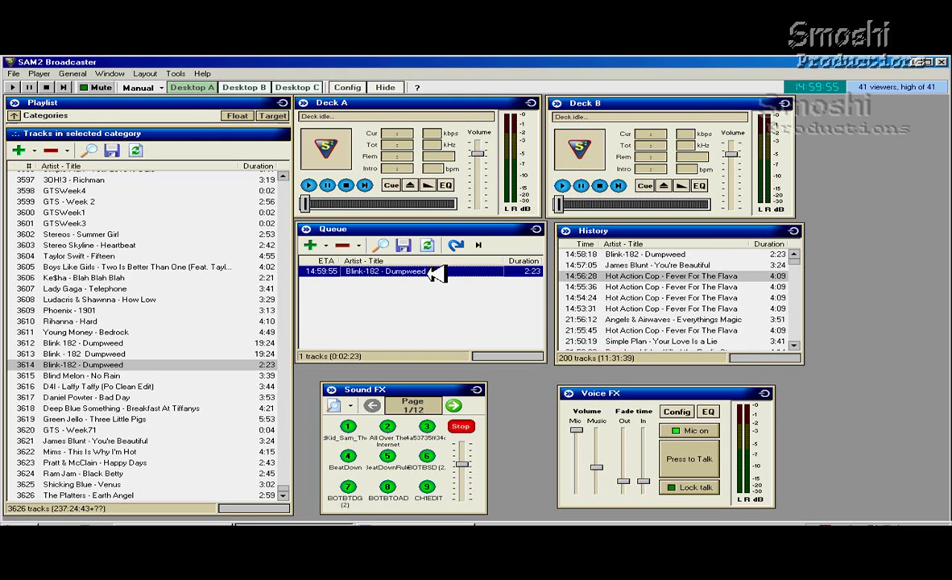
{"action": "left_click", "coordinate": [309, 184]}
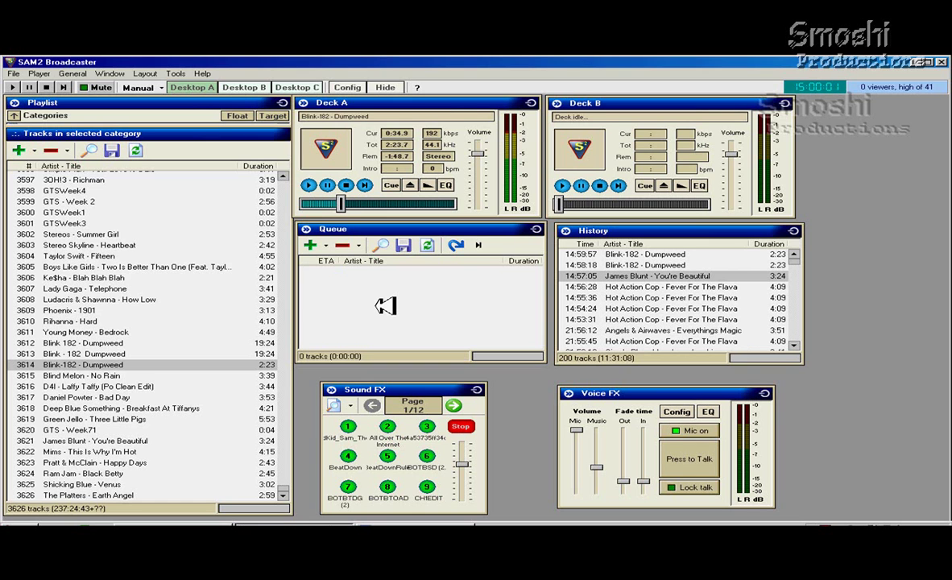
{"action": "left_click", "coordinate": [310, 203]}
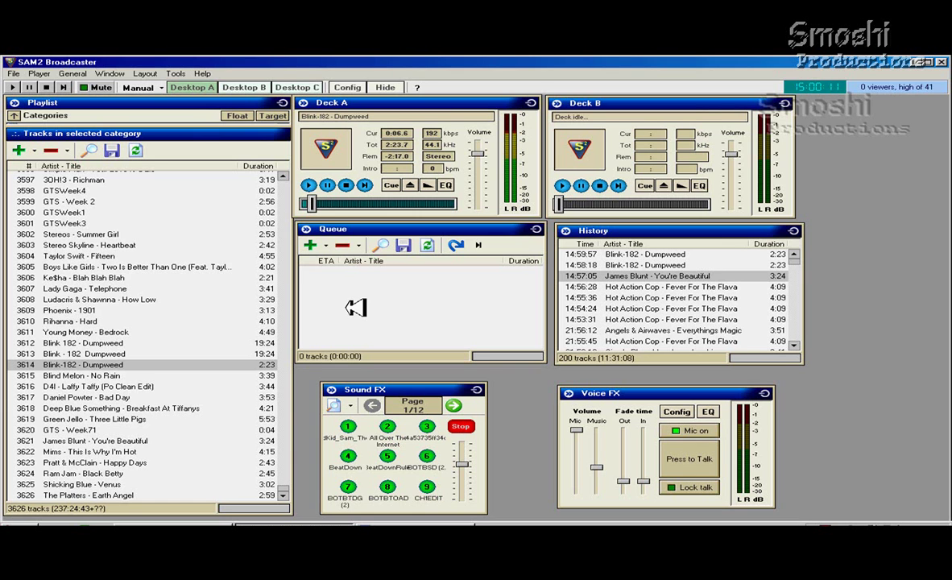
{"action": "left_click", "coordinate": [427, 185]}
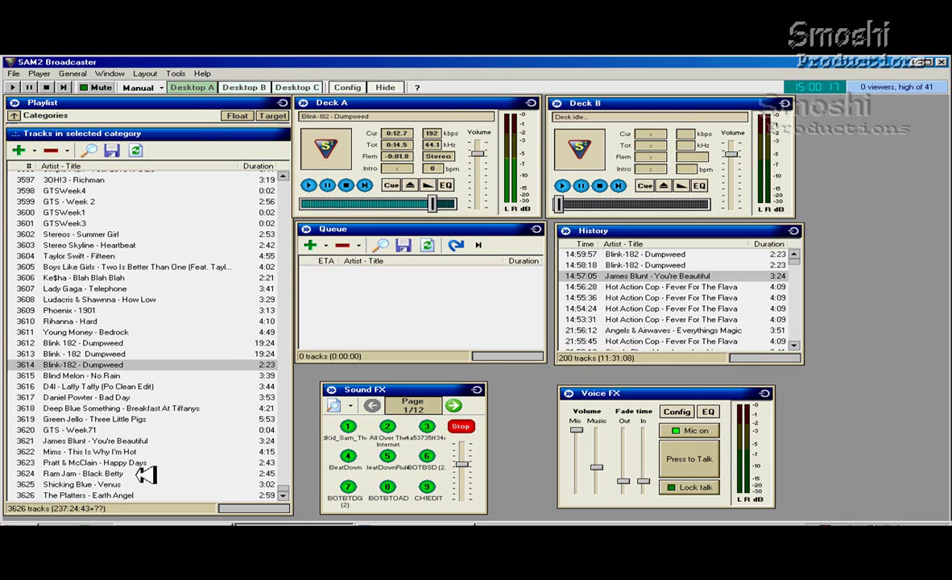
{"action": "left_click", "coordinate": [111, 365]}
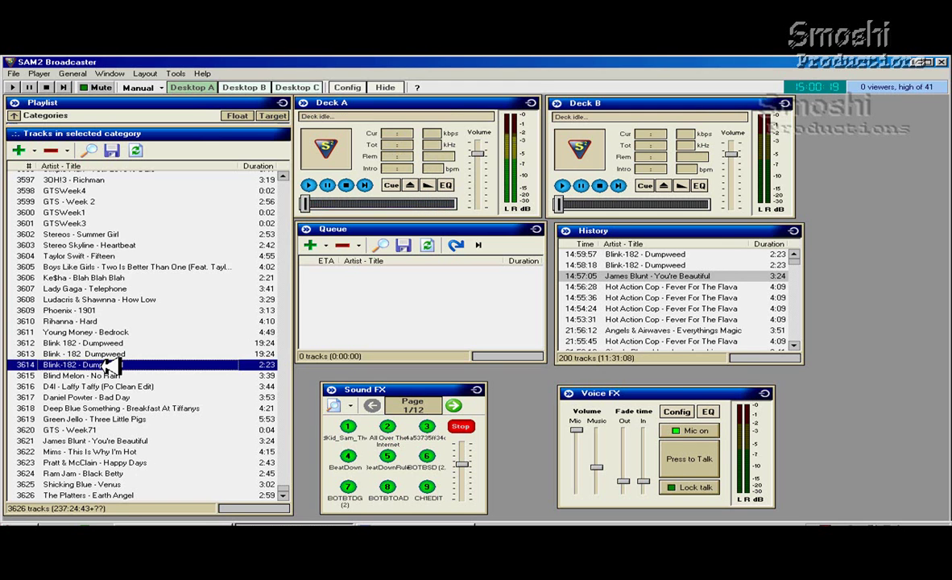
Step: Preview Dumpweed in its Song Info settings, mark the intro at 0:19.7, and save
{"action": "right_click", "coordinate": [104, 365]}
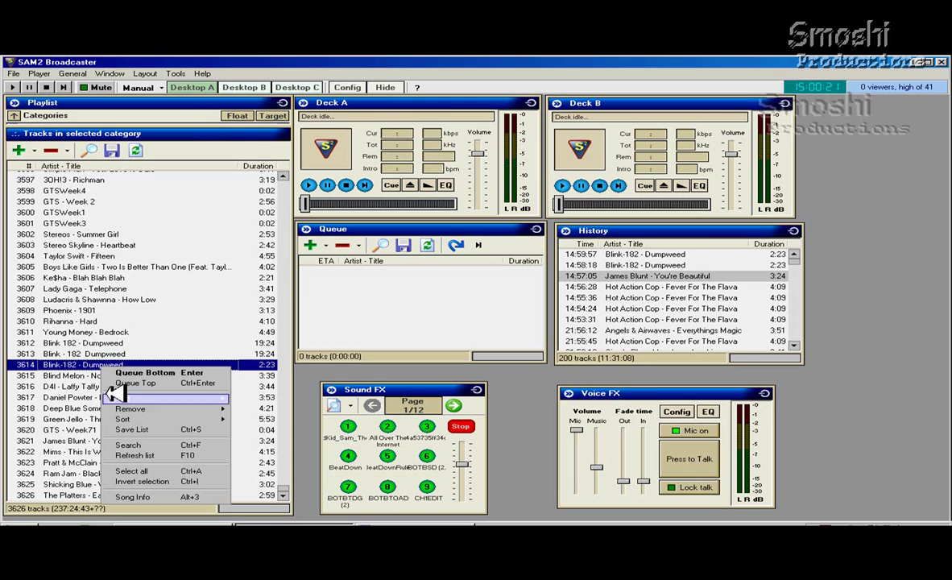
{"action": "left_click", "coordinate": [162, 496]}
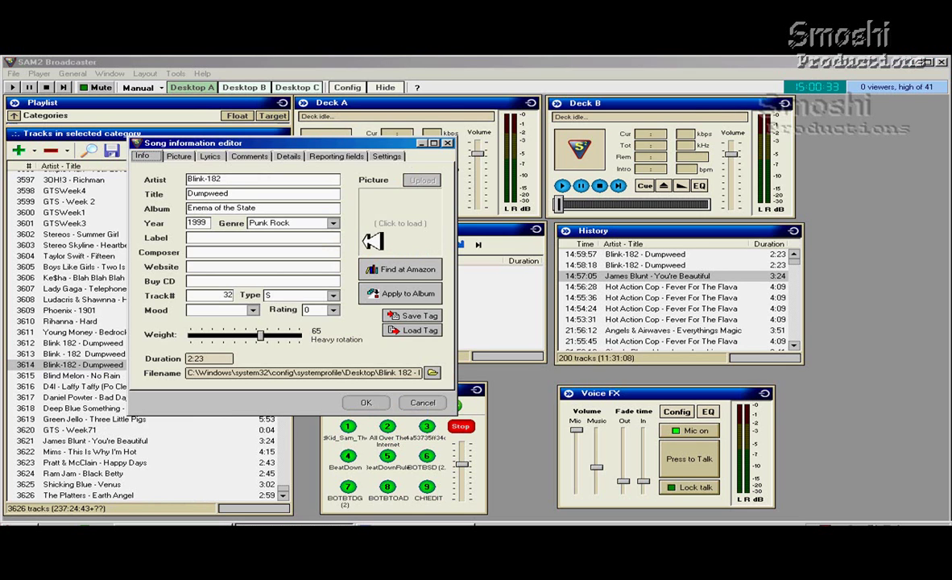
{"action": "left_click", "coordinate": [380, 156]}
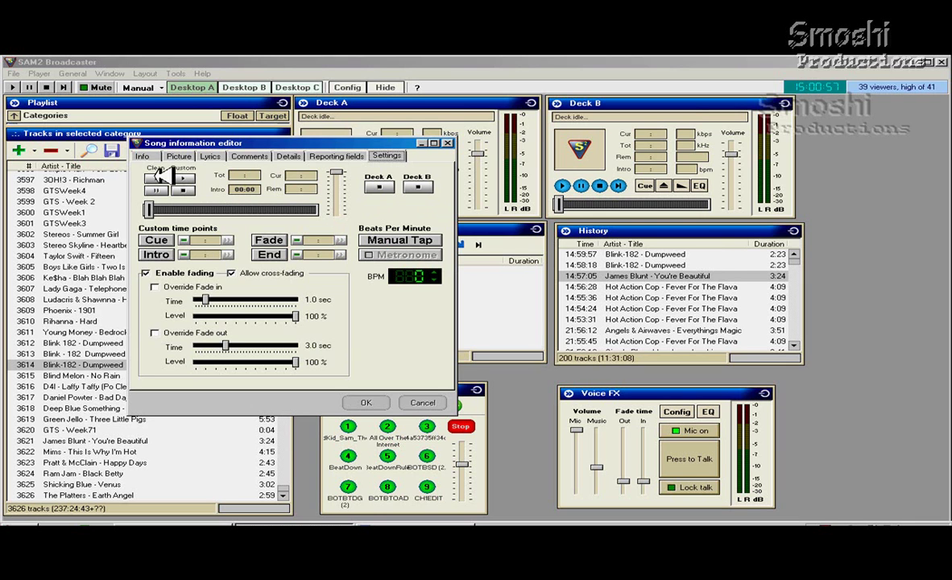
{"action": "left_click", "coordinate": [161, 176]}
{"action": "left_click_drag", "start_coordinate": [336, 185], "coordinate": [339, 168]}
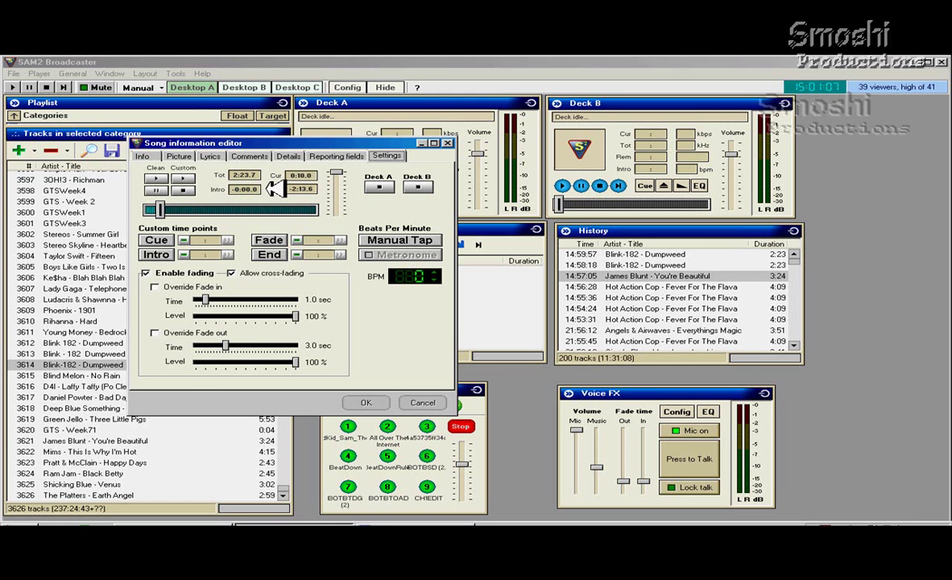
{"action": "left_click", "coordinate": [164, 255]}
{"action": "left_click", "coordinate": [371, 402]}
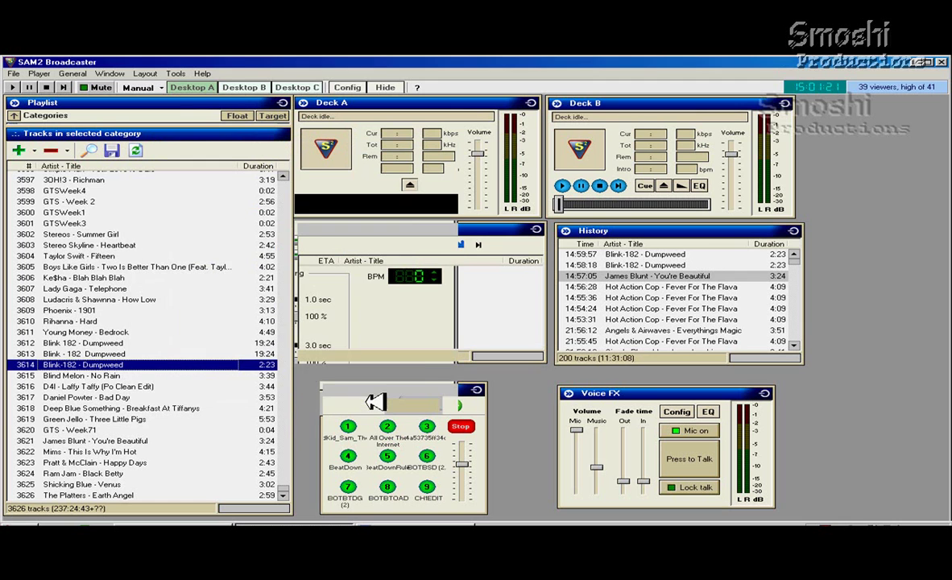
Step: Queue and play Blink-182 - Dumpweed on Deck A, then queue Daniel Powter - Bad Day
{"action": "double_click", "coordinate": [149, 363]}
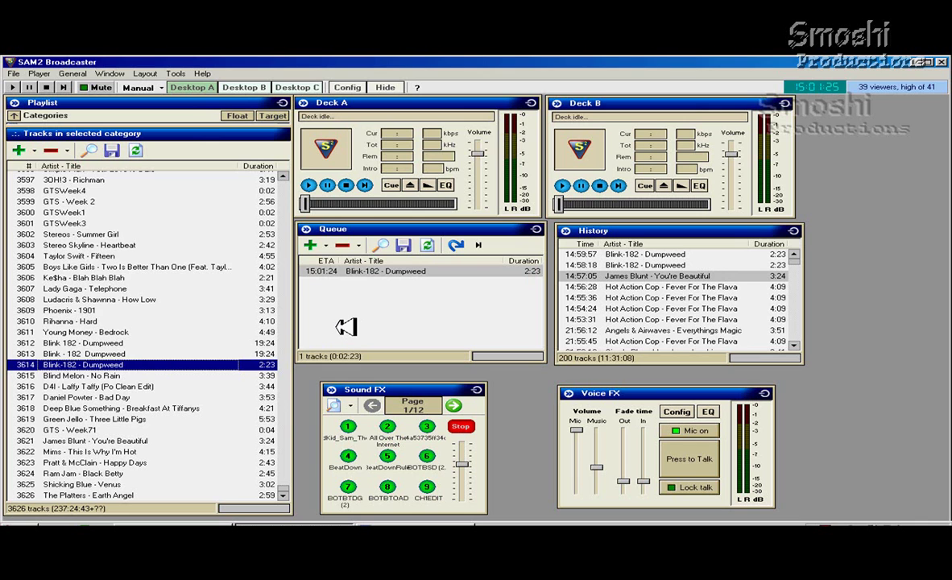
{"action": "left_click", "coordinate": [385, 270]}
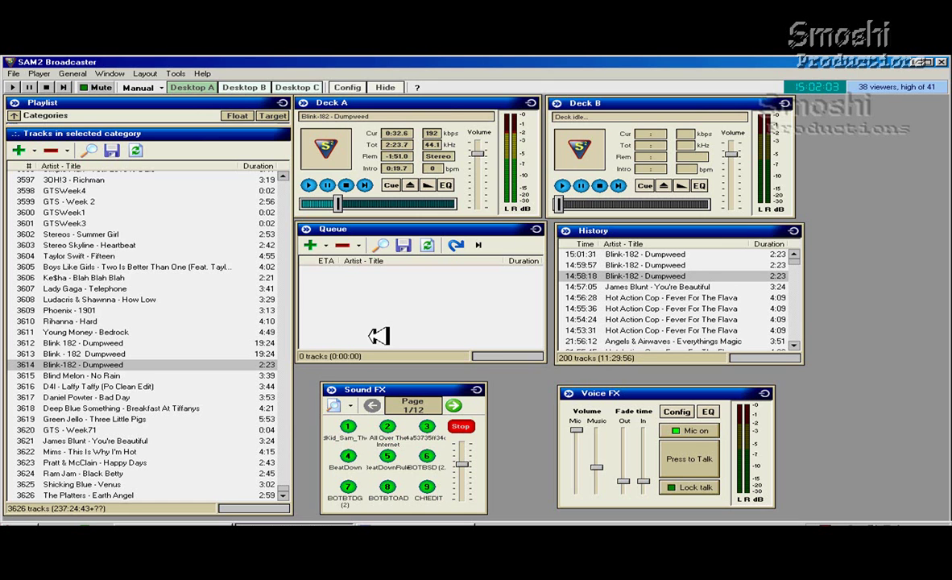
{"action": "double_click", "coordinate": [172, 397]}
{"action": "left_click", "coordinate": [445, 272]}
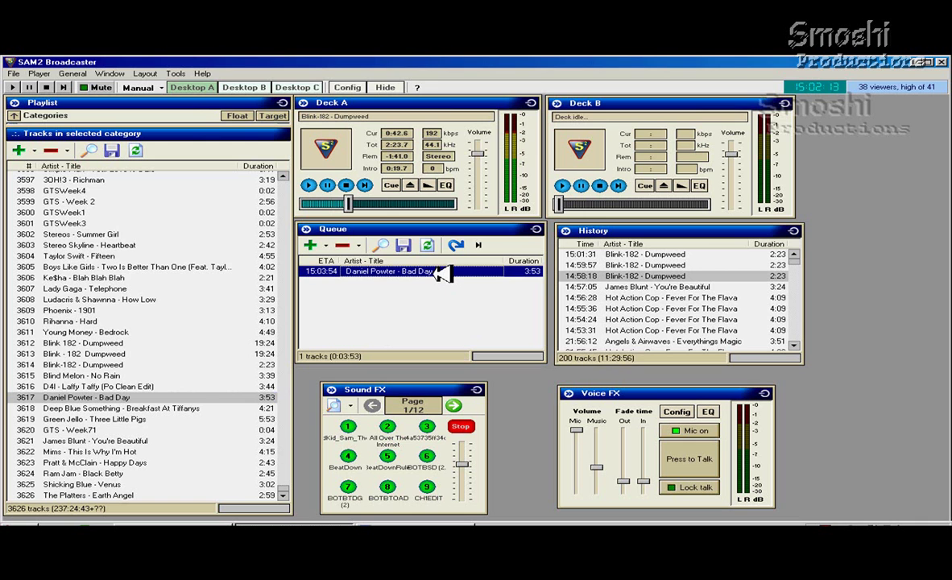
Step: Open Bad Day's song settings, dismiss them, and fade out the song on Deck A
{"action": "right_click", "coordinate": [435, 273]}
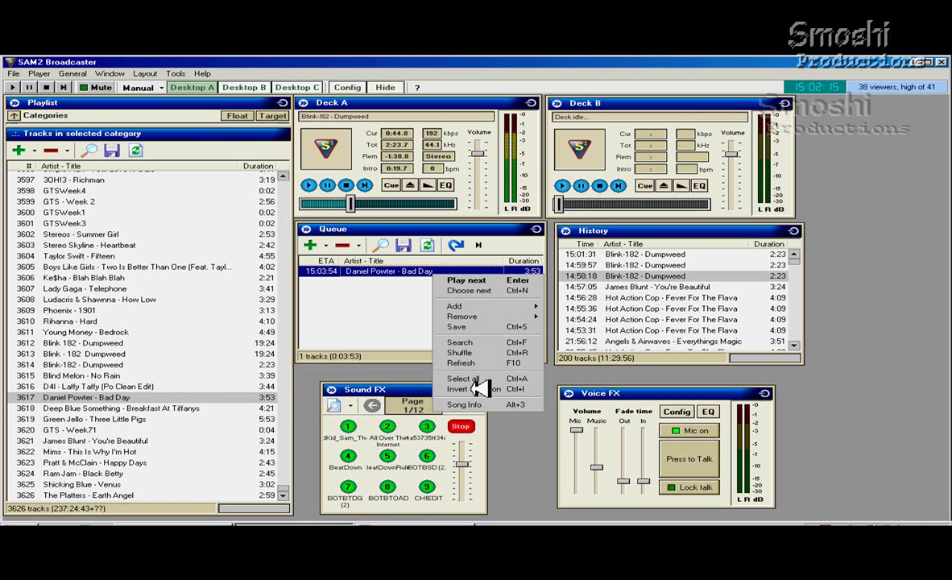
{"action": "left_click", "coordinate": [493, 404]}
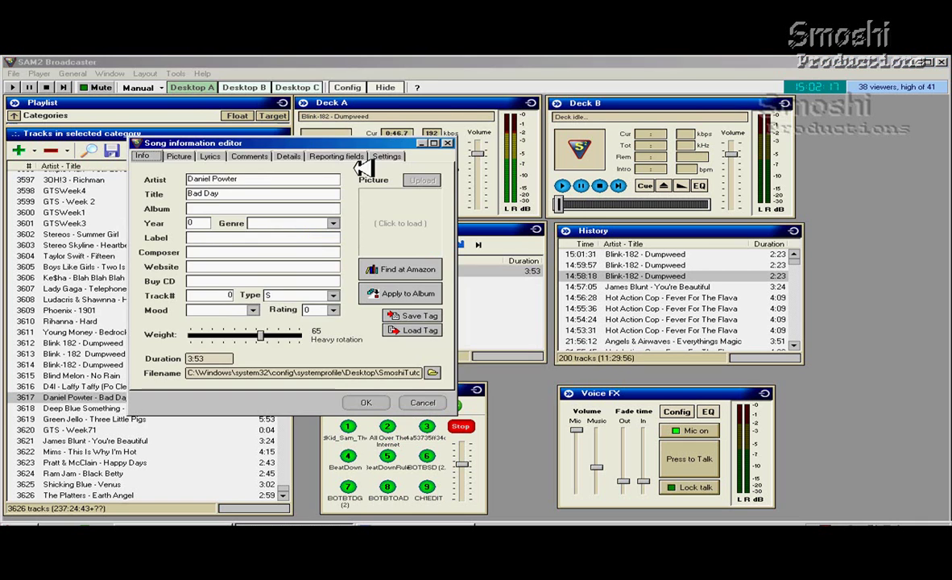
{"action": "left_click", "coordinate": [386, 155]}
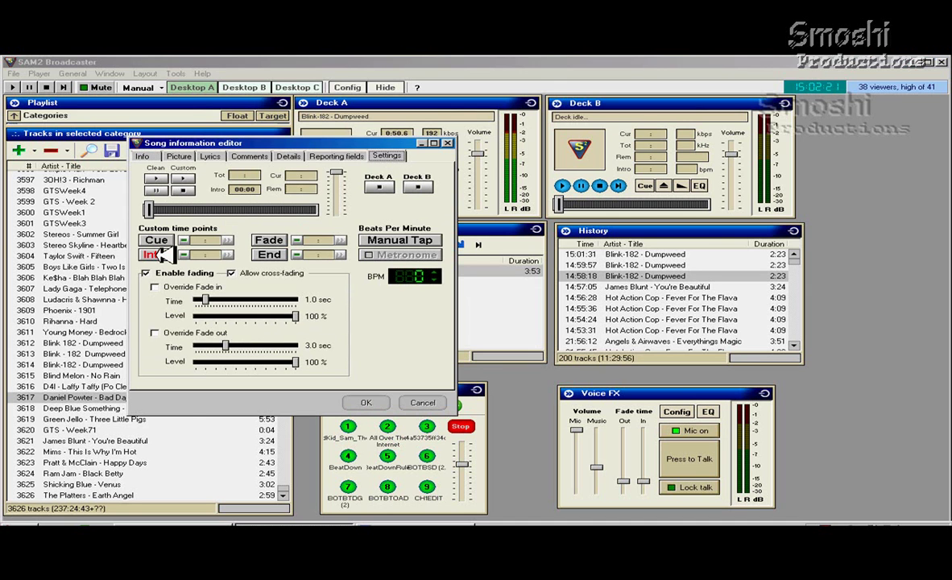
{"action": "key", "text": "Return"}
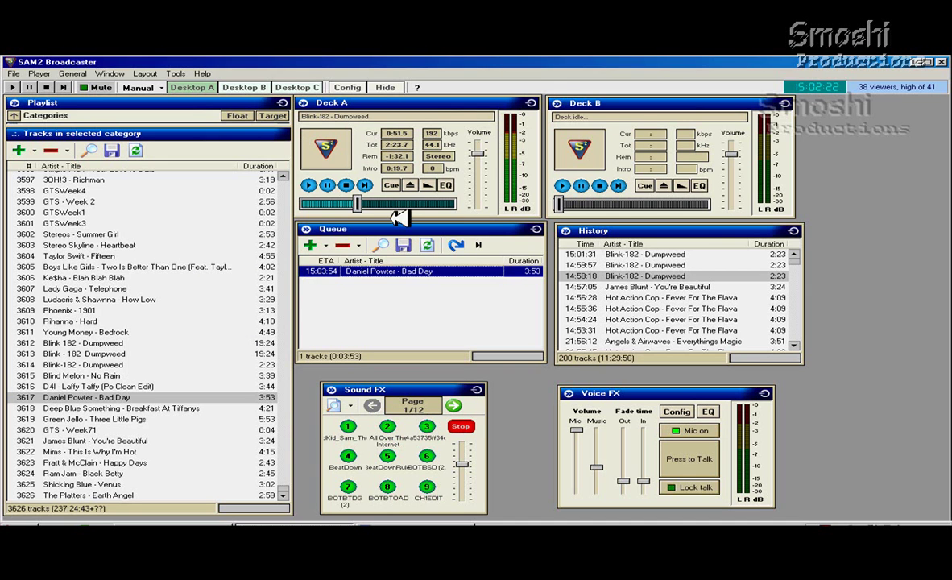
{"action": "left_click", "coordinate": [429, 186]}
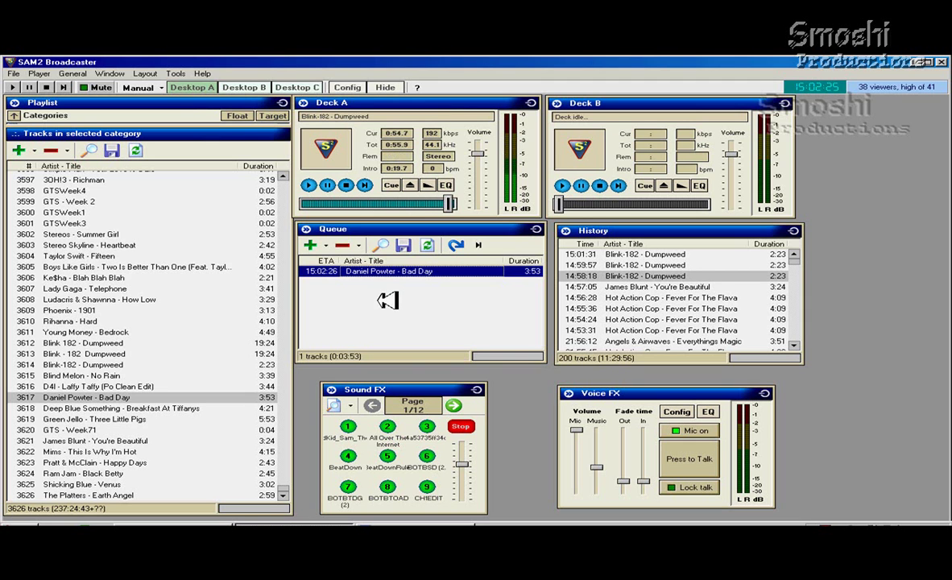
Step: Preview Bad Day in its song settings, mark the intro at 0:07.9, and save
{"action": "right_click", "coordinate": [413, 271]}
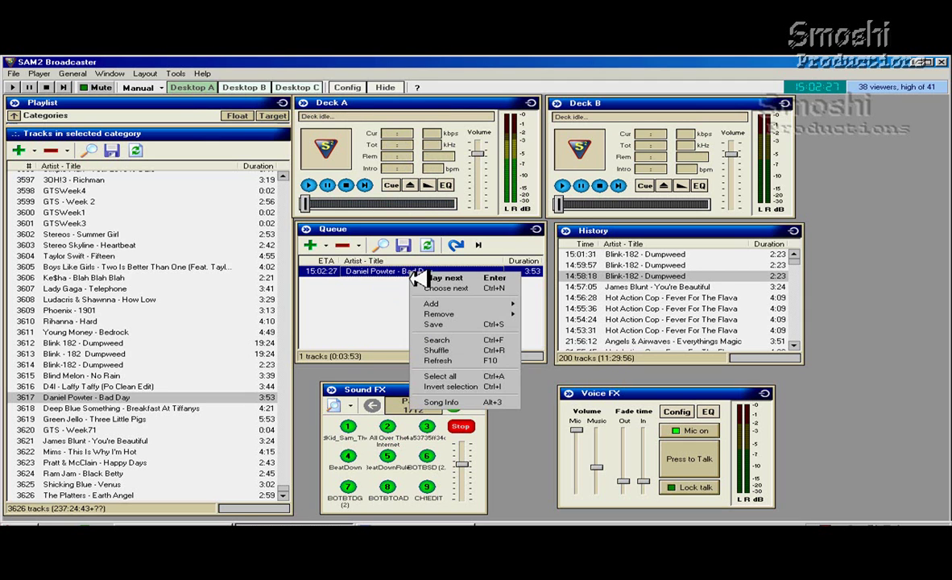
{"action": "left_click", "coordinate": [463, 401]}
{"action": "left_click", "coordinate": [383, 156]}
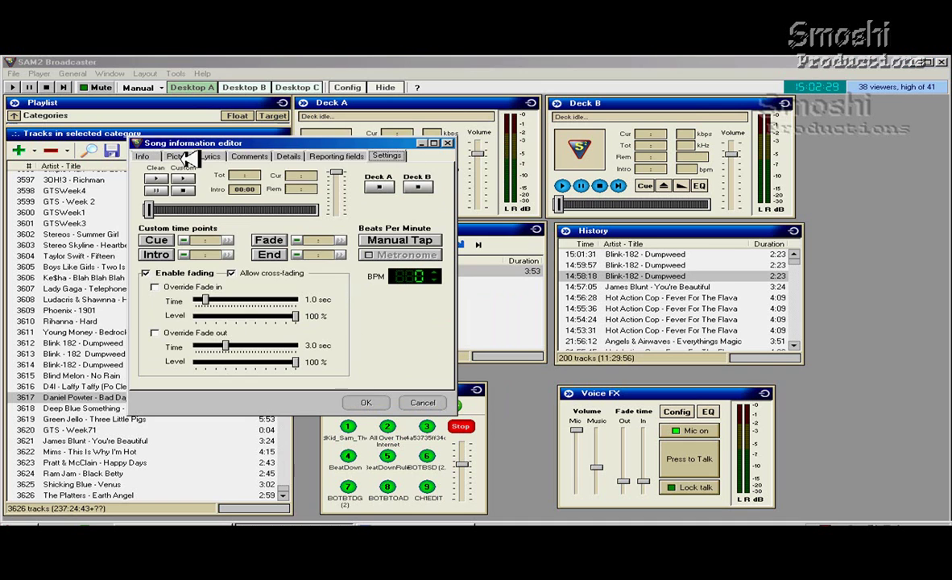
{"action": "left_click", "coordinate": [156, 178]}
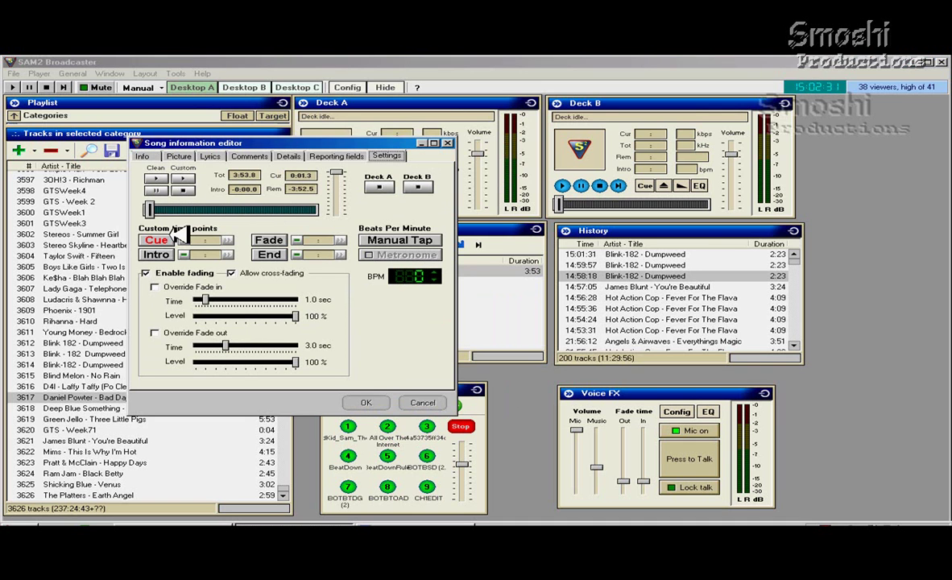
{"action": "mouse_move", "coordinate": [152, 209]}
{"action": "left_mouse_down"}
{"action": "mouse_move", "coordinate": [177, 209]}
{"action": "mouse_move", "coordinate": [167, 210]}
{"action": "left_mouse_up"}
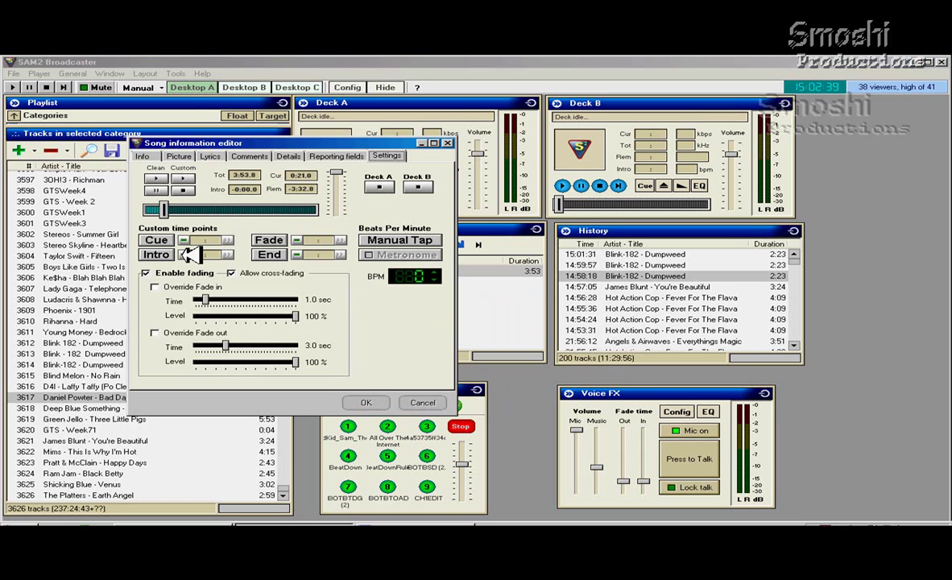
{"action": "left_click_drag", "start_coordinate": [163, 209], "coordinate": [158, 210]}
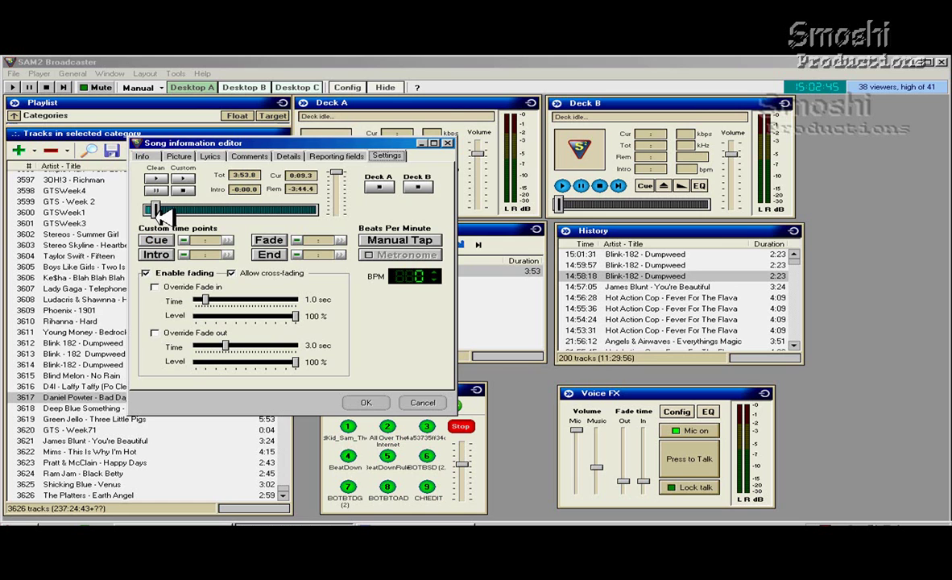
{"action": "left_click_drag", "start_coordinate": [157, 210], "coordinate": [151, 210]}
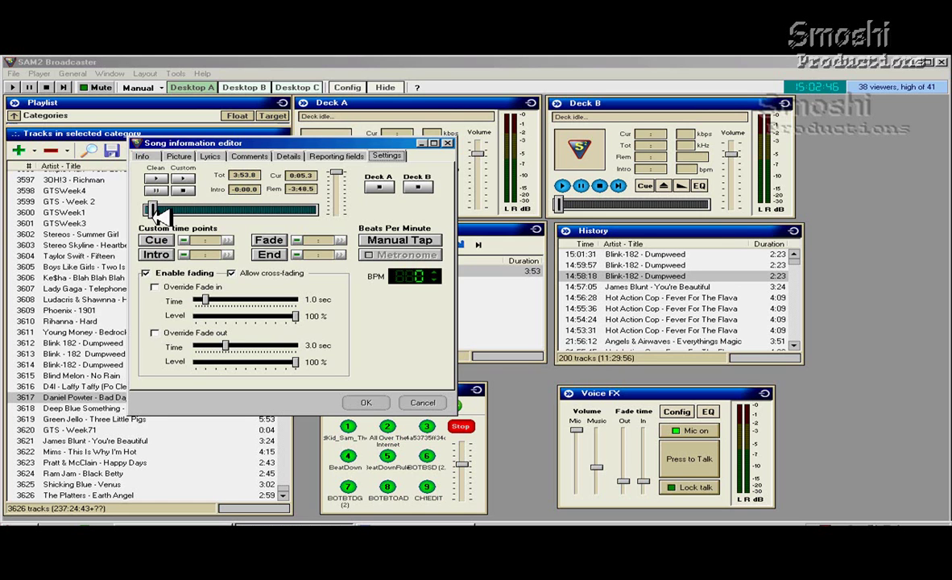
{"action": "left_click", "coordinate": [160, 252]}
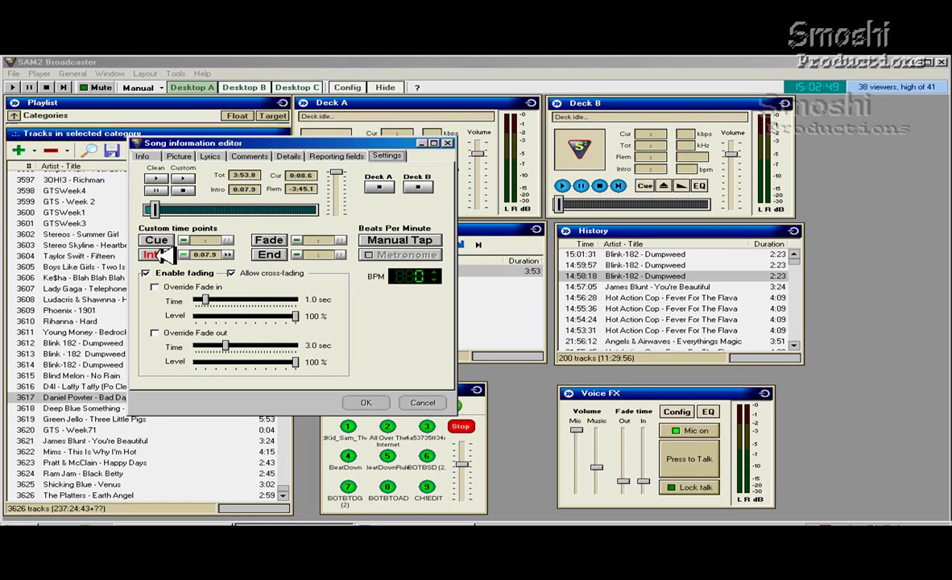
{"action": "left_click", "coordinate": [366, 400]}
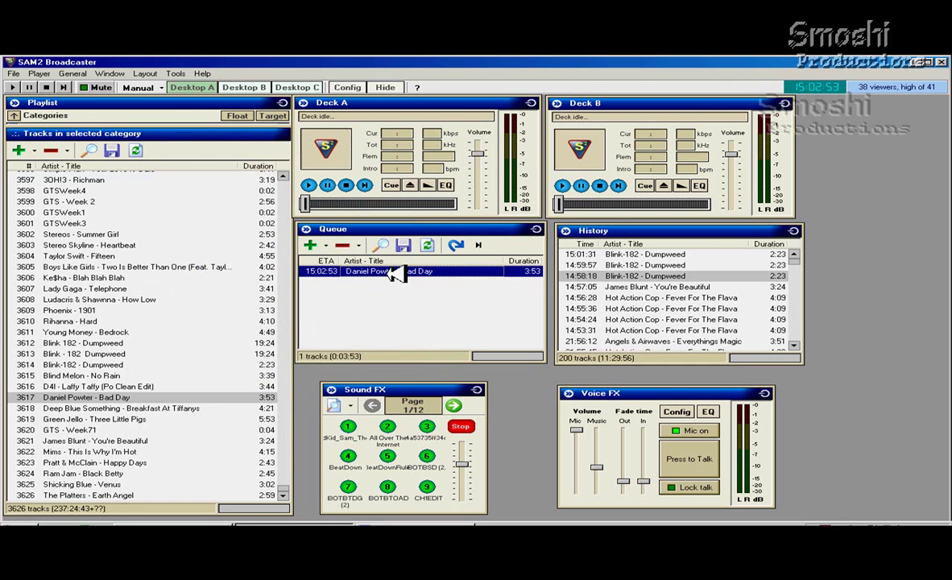
Step: Load Bad Day onto Deck A and page the sound effects forward to set 9/12
{"action": "left_click_drag", "start_coordinate": [391, 273], "coordinate": [379, 173]}
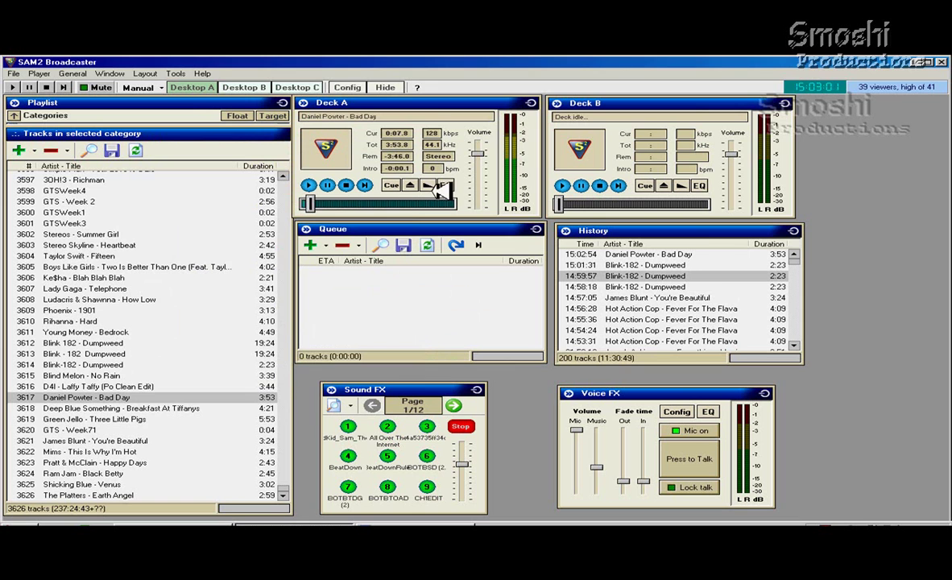
{"action": "left_click", "coordinate": [453, 406]}
{"action": "left_click", "coordinate": [455, 404]}
{"action": "left_click", "coordinate": [456, 404]}
{"action": "left_click", "coordinate": [457, 404]}
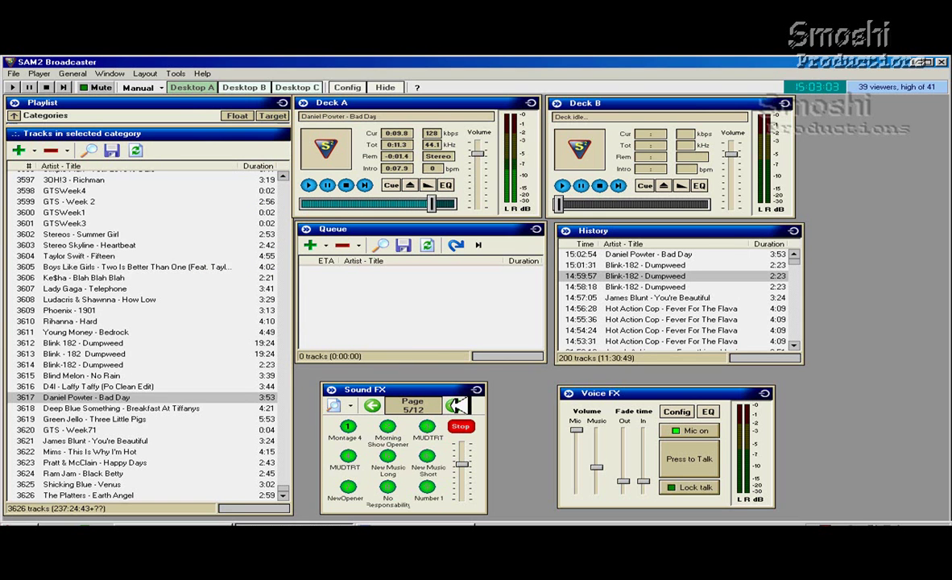
{"action": "left_click", "coordinate": [456, 404]}
{"action": "left_click", "coordinate": [457, 404]}
{"action": "left_click", "coordinate": [457, 404]}
{"action": "left_click", "coordinate": [457, 404]}
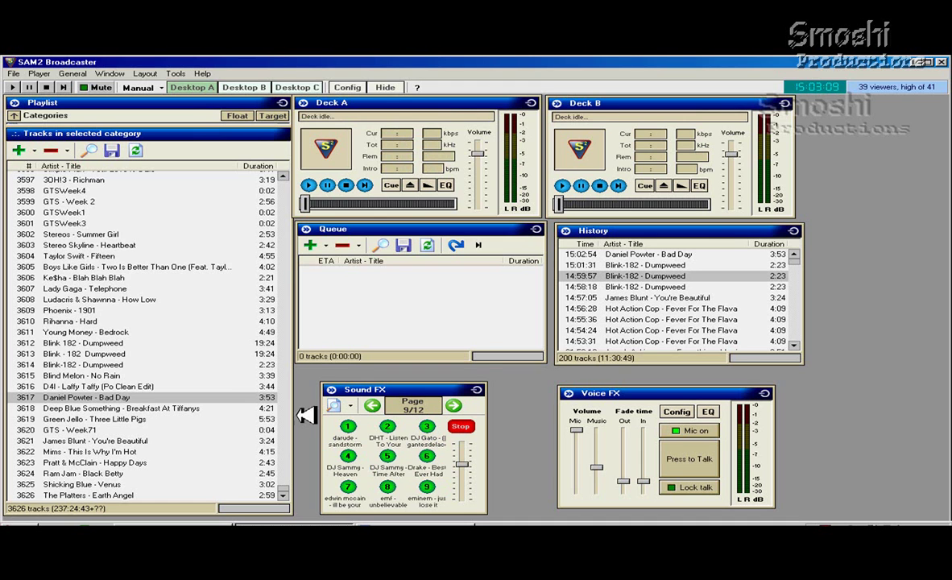
Step: Queue Bad Day, play it on Deck A, and turn the sound effects volume fully down
{"action": "left_click_drag", "start_coordinate": [240, 397], "coordinate": [362, 309]}
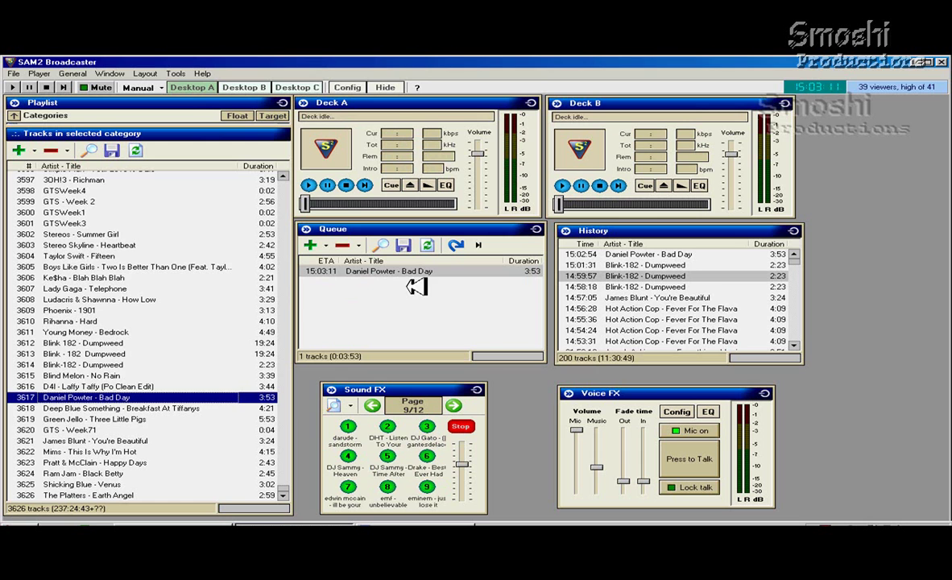
{"action": "left_click", "coordinate": [311, 185]}
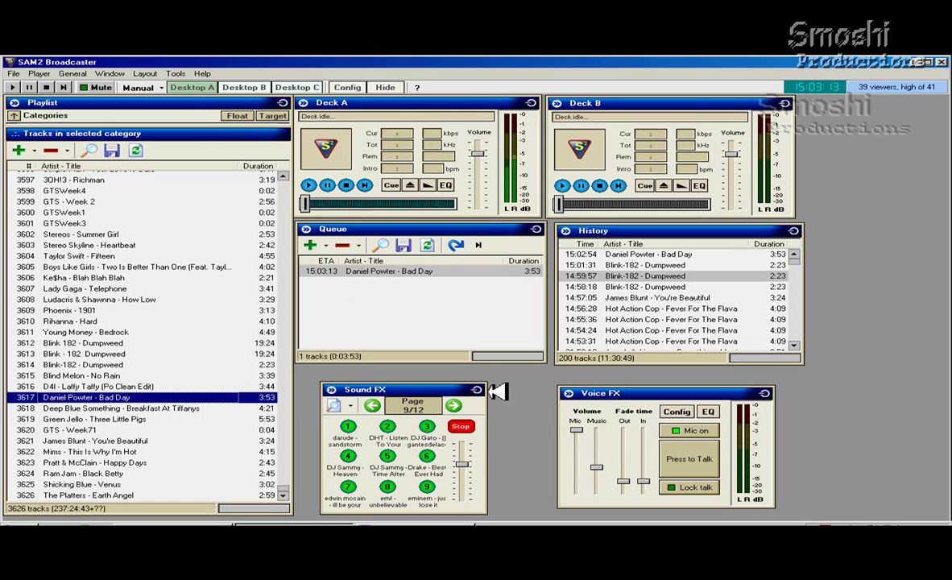
{"action": "left_click_drag", "start_coordinate": [467, 466], "coordinate": [468, 501]}
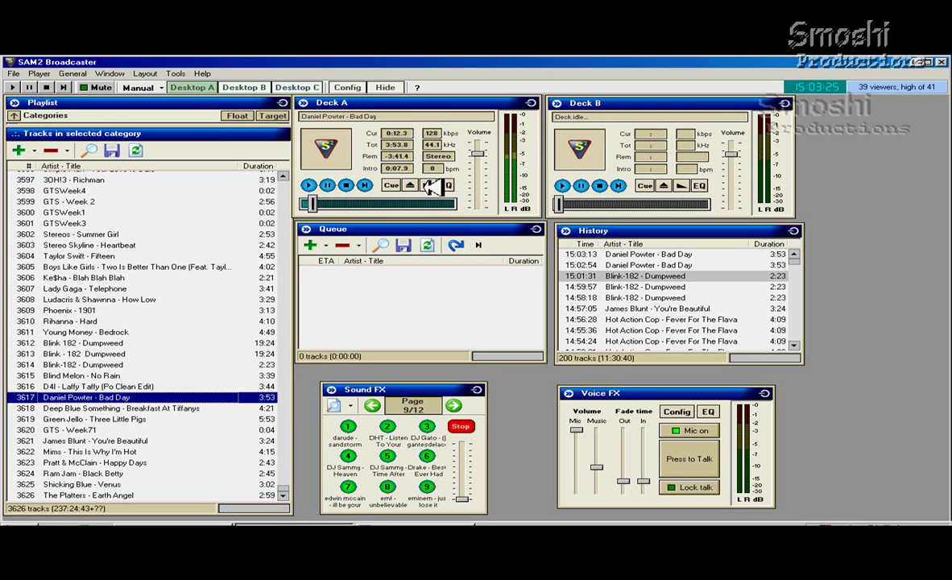
Step: Fade out Bad Day on Deck A and queue Happy Days and Young Money - Bedrock
{"action": "left_click", "coordinate": [430, 186]}
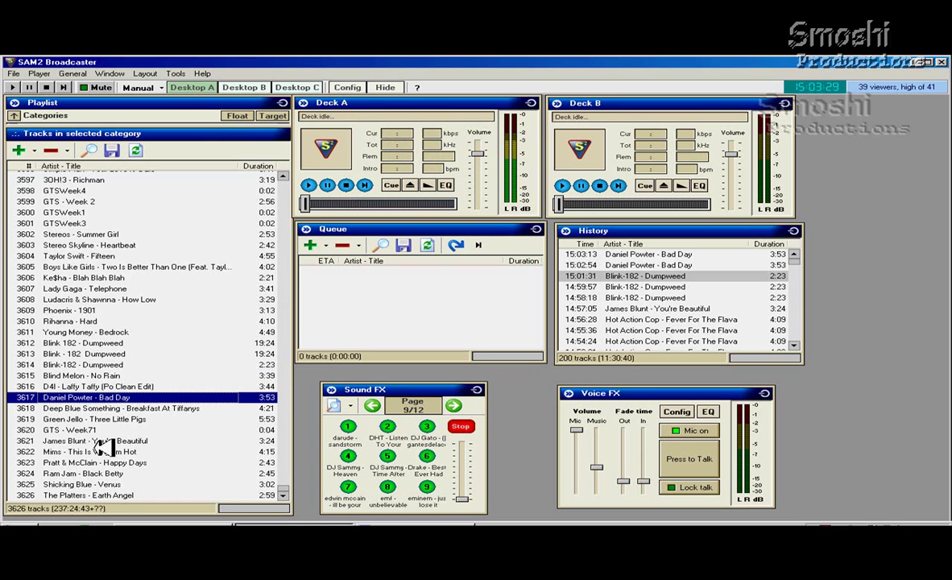
{"action": "left_click_drag", "start_coordinate": [121, 463], "coordinate": [379, 268]}
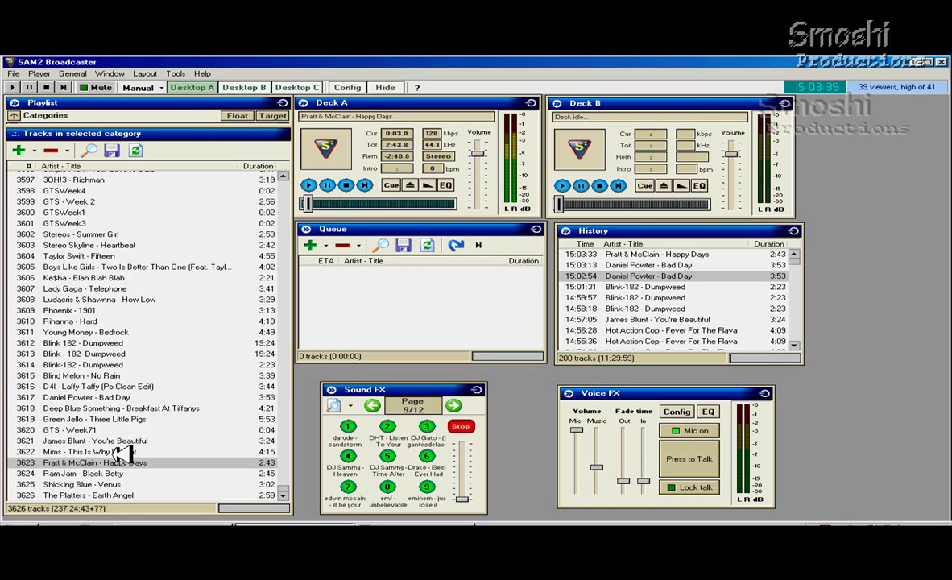
{"action": "double_click", "coordinate": [121, 335]}
{"action": "left_click", "coordinate": [415, 272]}
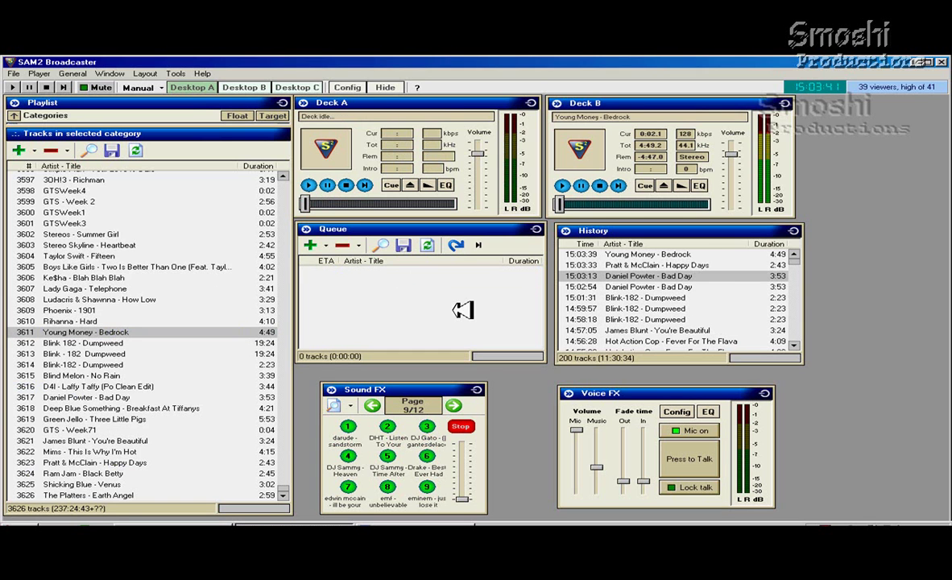
Step: Queue and play Heartbeat on Deck A and Ke$ha - Blah Blah Blah on Deck B
{"action": "double_click", "coordinate": [107, 245]}
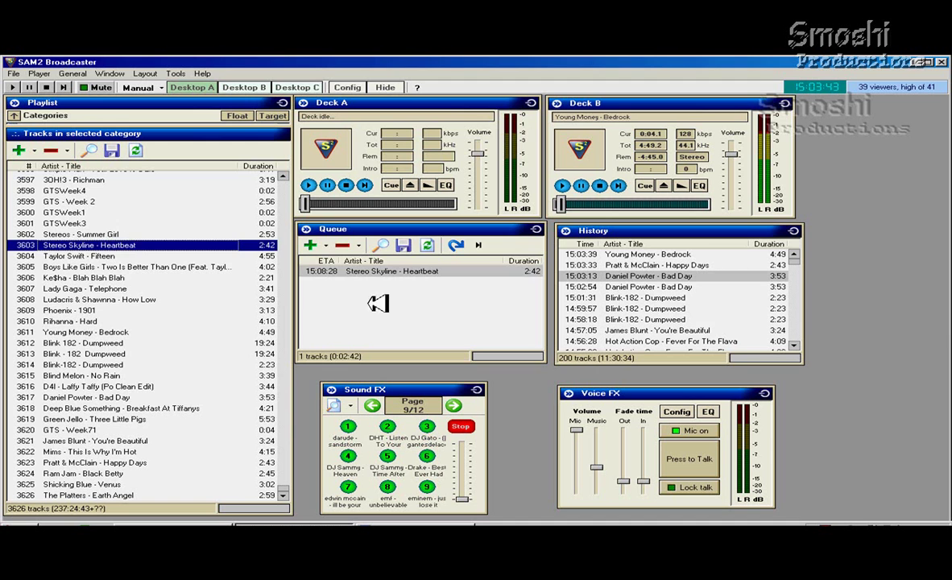
{"action": "double_click", "coordinate": [406, 270]}
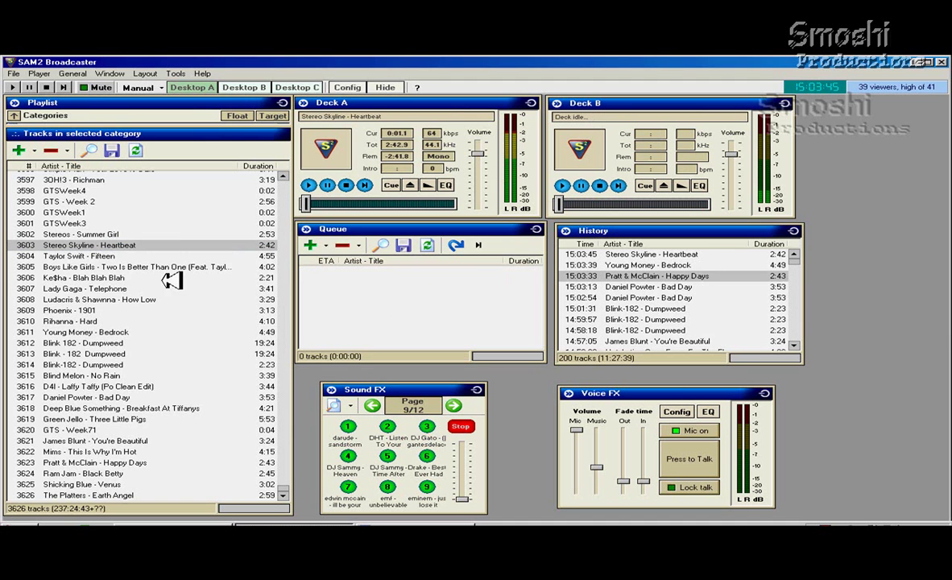
{"action": "left_click_drag", "start_coordinate": [129, 277], "coordinate": [361, 267]}
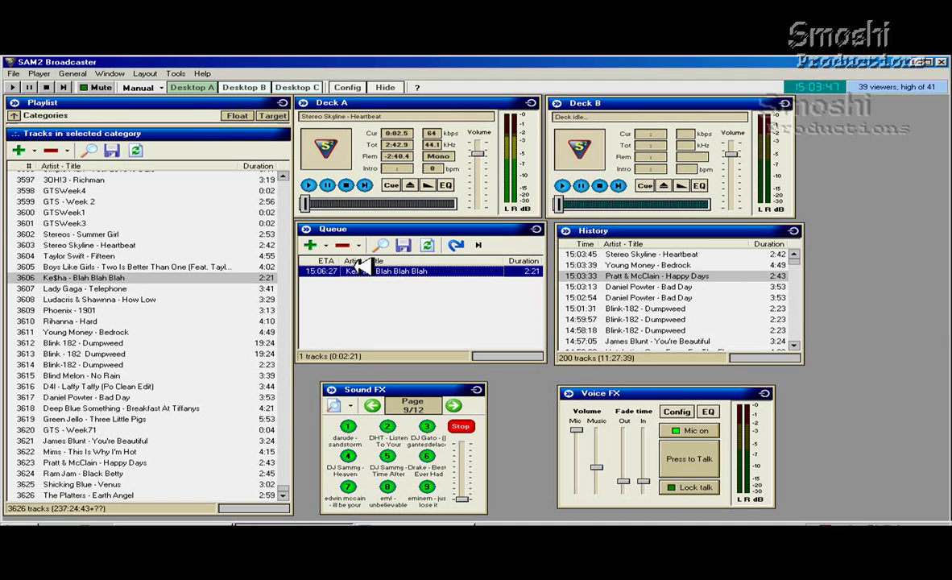
{"action": "double_click", "coordinate": [360, 266]}
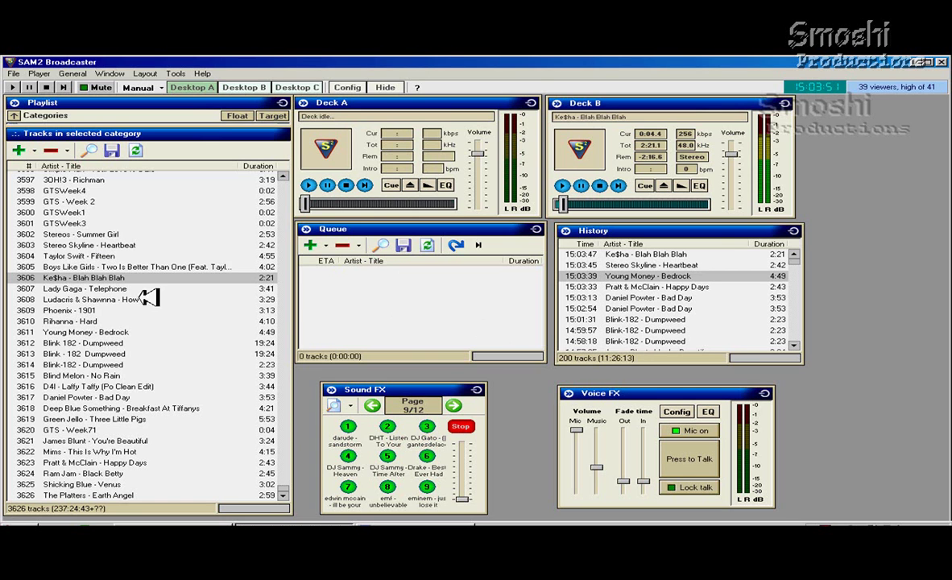
Step: Queue and play Ludacris & Shawnna - How Low on Deck A, then fade it out
{"action": "left_click_drag", "start_coordinate": [129, 296], "coordinate": [363, 269]}
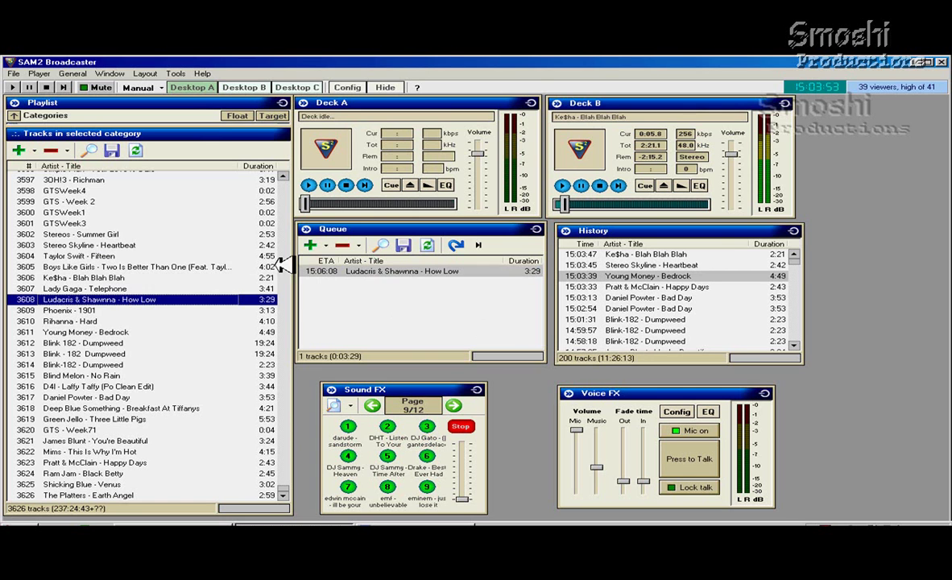
{"action": "double_click", "coordinate": [387, 271]}
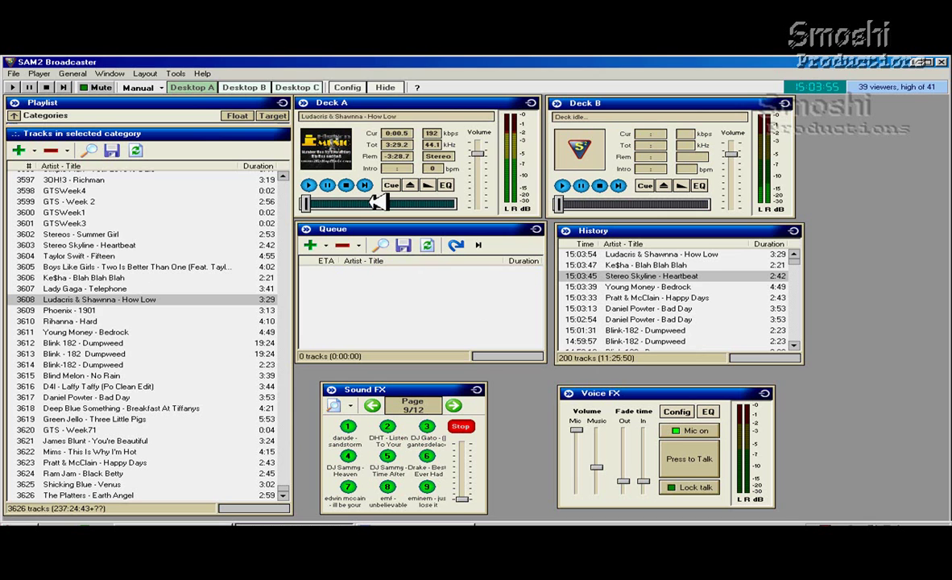
{"action": "left_click", "coordinate": [428, 185]}
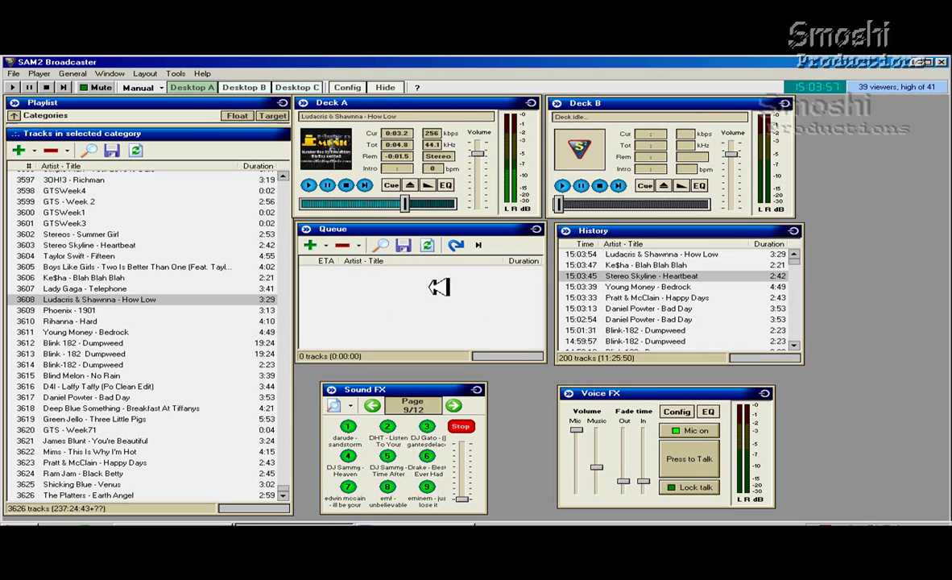